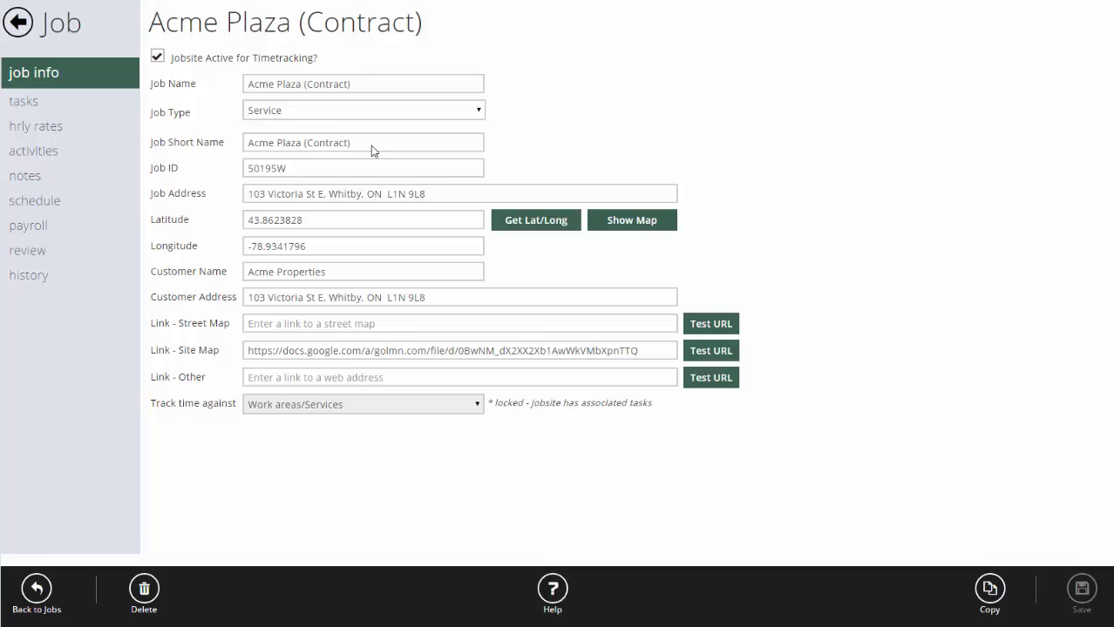
# Step: Examine the short name and site map link in the Acme Plaza (Contract) job info, and test the site map URL
pyautogui.moveTo(370, 145); pyautogui.dragTo(144, 136)
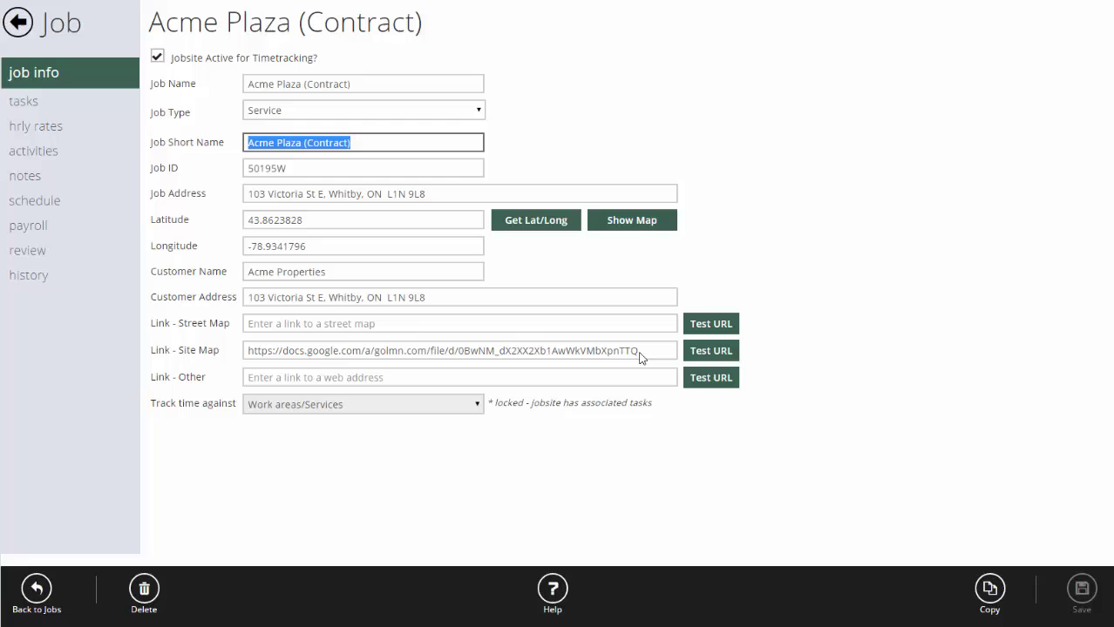
pyautogui.click(711, 350)
pyautogui.click(661, 350)
pyautogui.moveTo(663, 351); pyautogui.dragTo(250, 349)
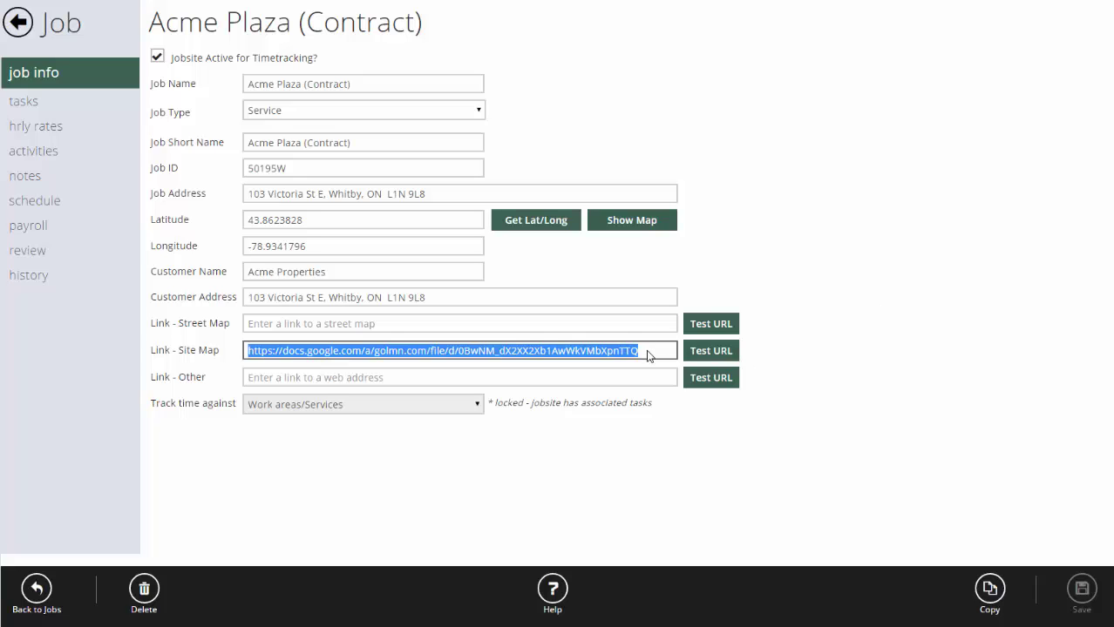
pyautogui.click(852, 250)
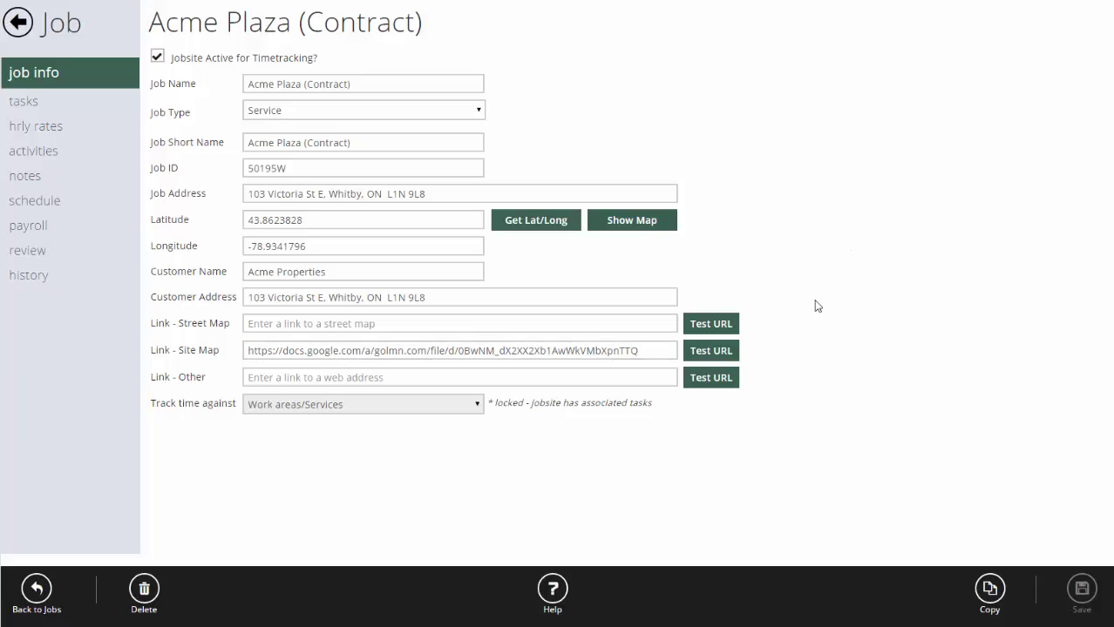
pyautogui.click(710, 352)
# Step: Review the Acme Plaza (Contract) job's tasks, hourly rates and activities
pyautogui.click(19, 102)
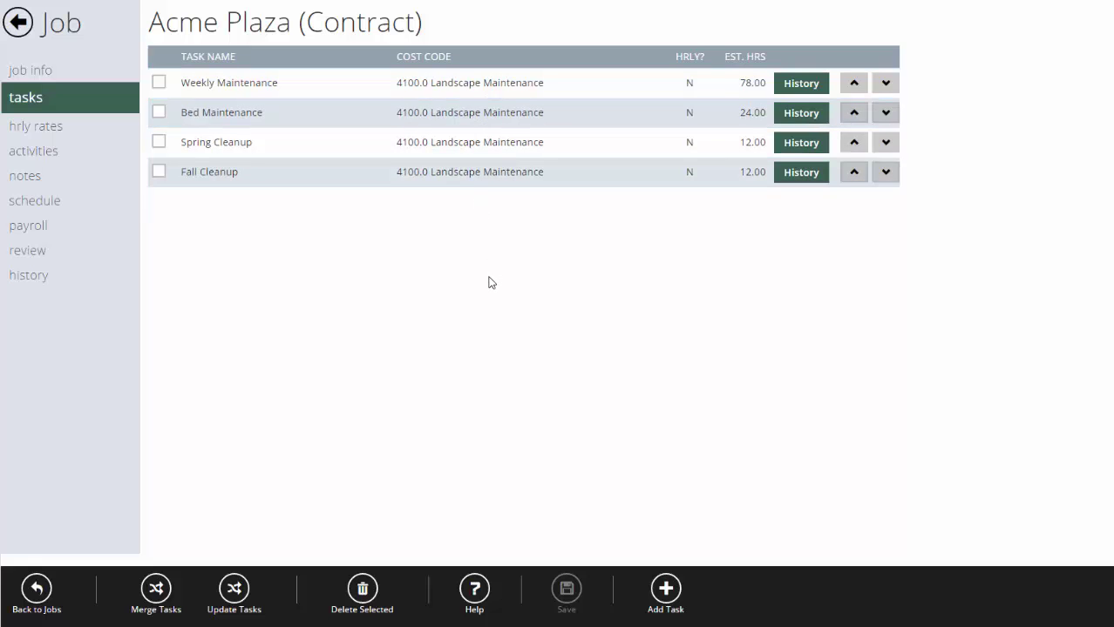
pyautogui.click(348, 122)
pyautogui.click(55, 130)
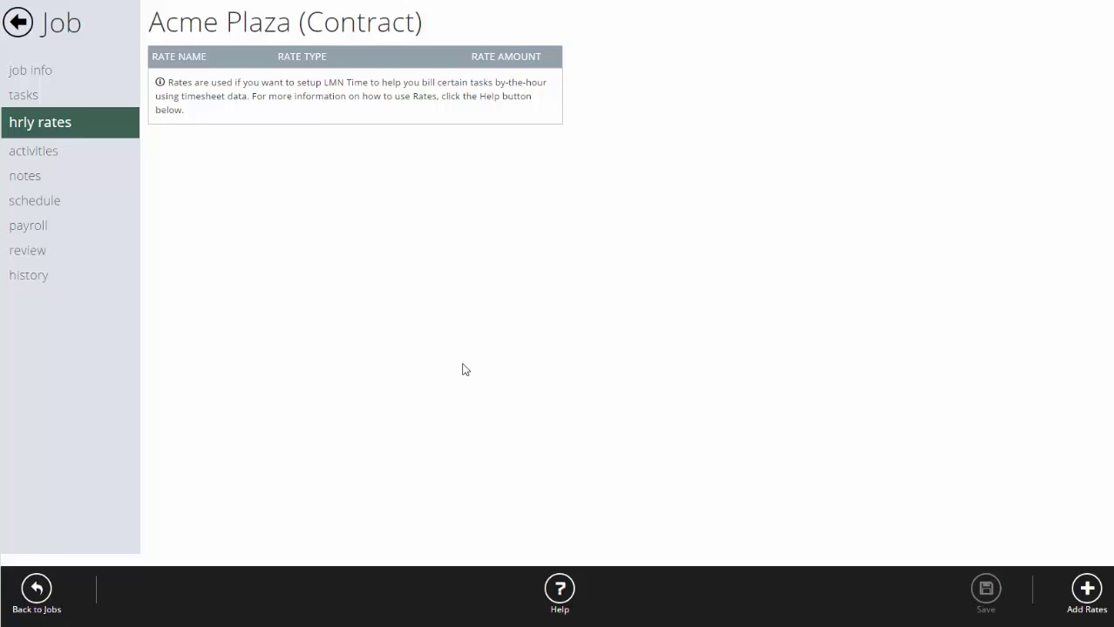
pyautogui.click(31, 151)
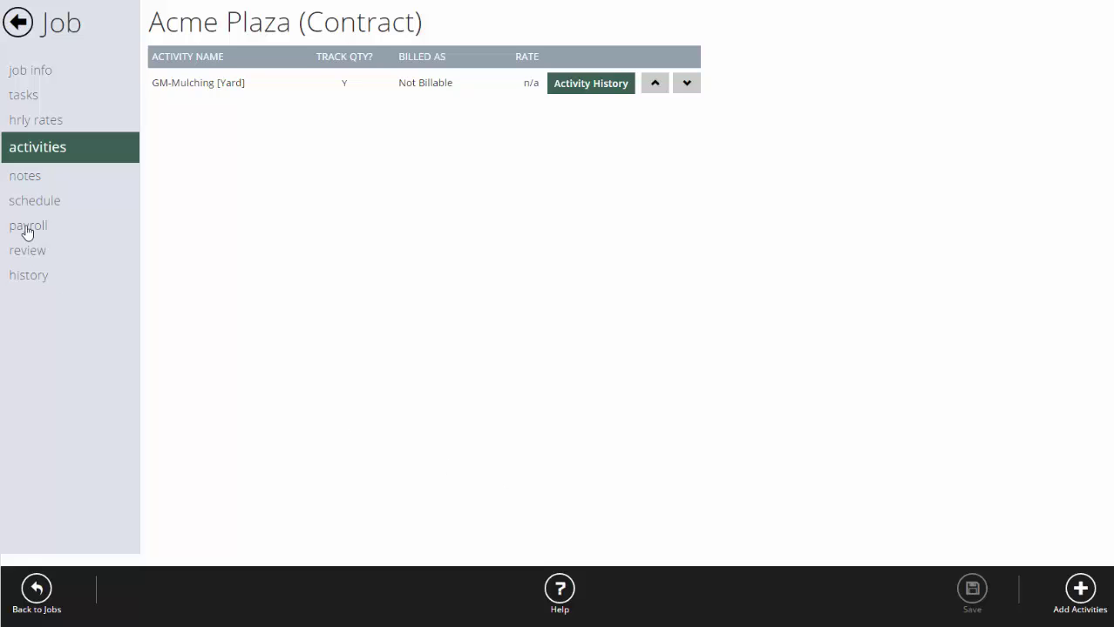
pyautogui.click(20, 96)
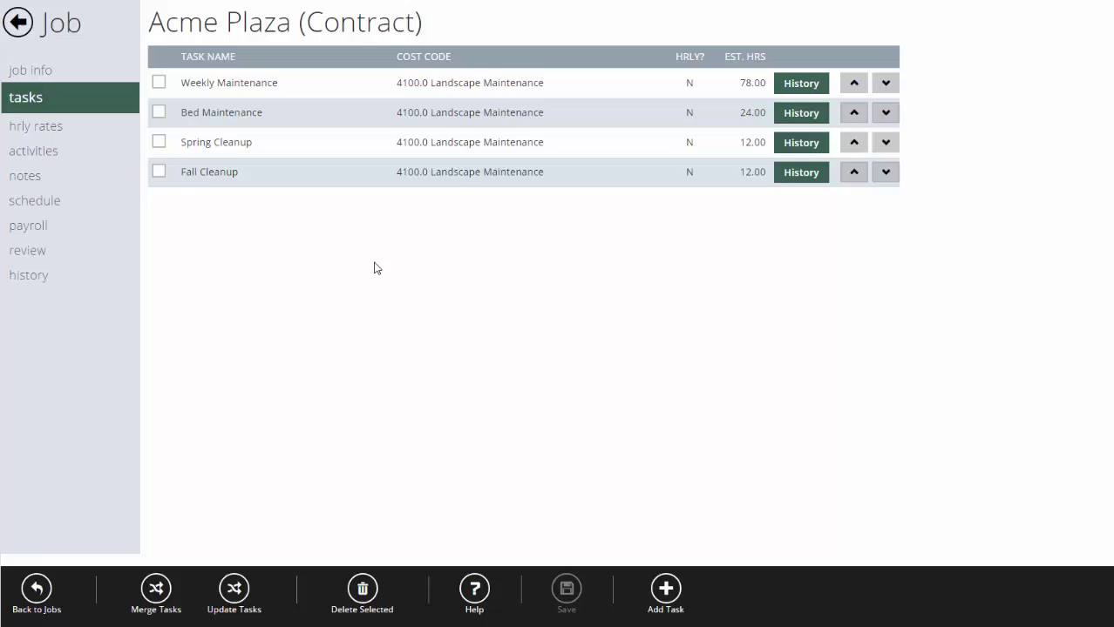
pyautogui.click(19, 151)
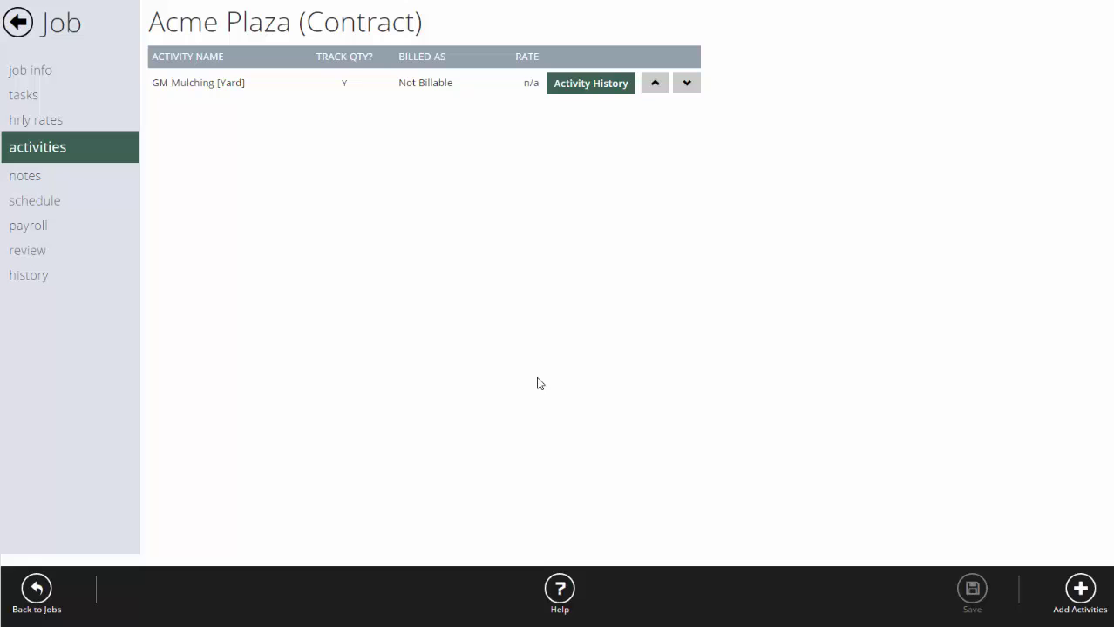
# Step: Review the GM-Mulching [Yard] activity's options and confirm it with quantity tracking Yes and billing type Not Billable
pyautogui.click(339, 85)
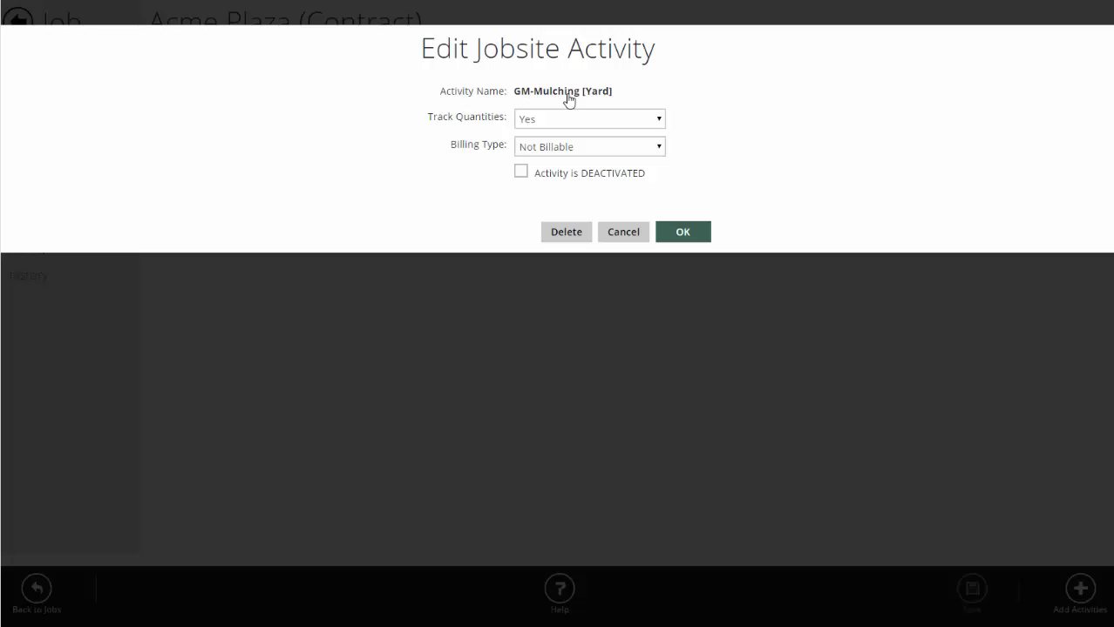
pyautogui.click(553, 120)
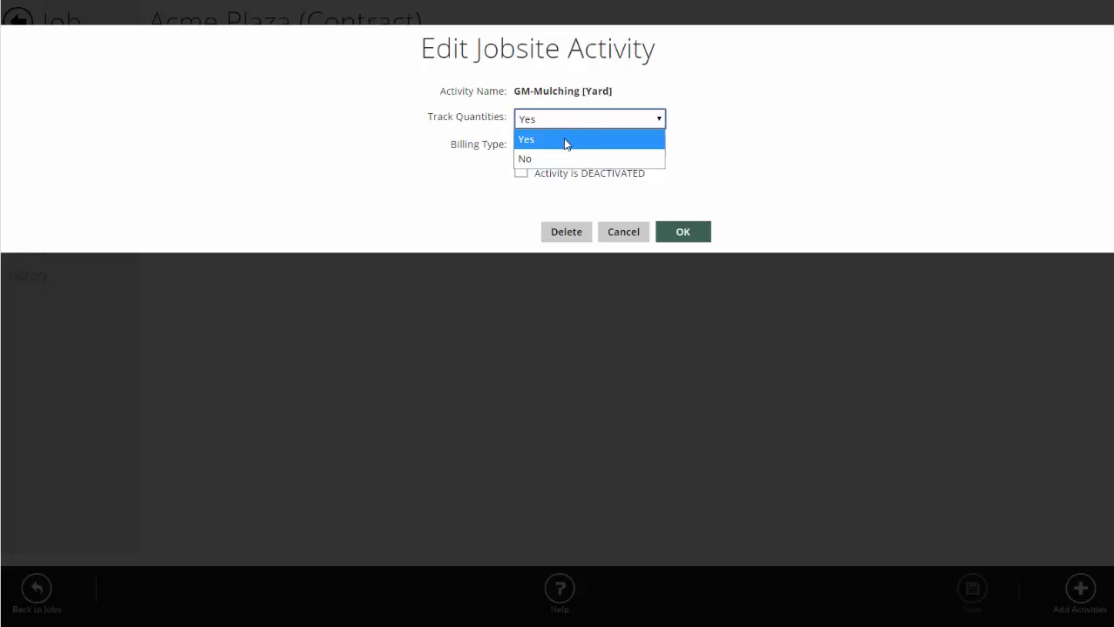
pyautogui.click(565, 142)
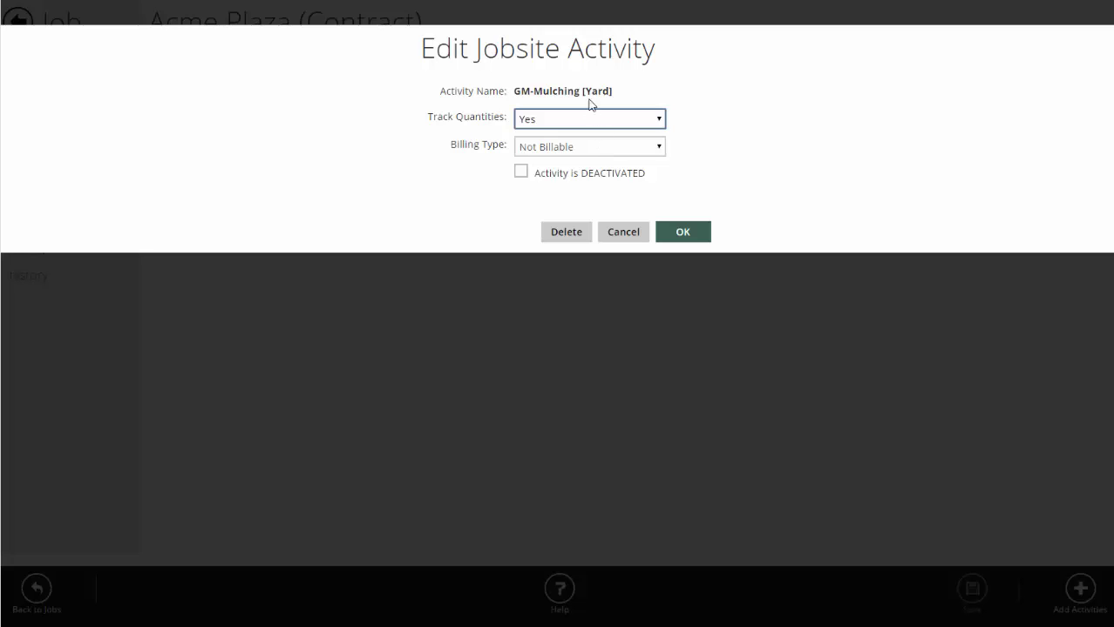
pyautogui.click(596, 151)
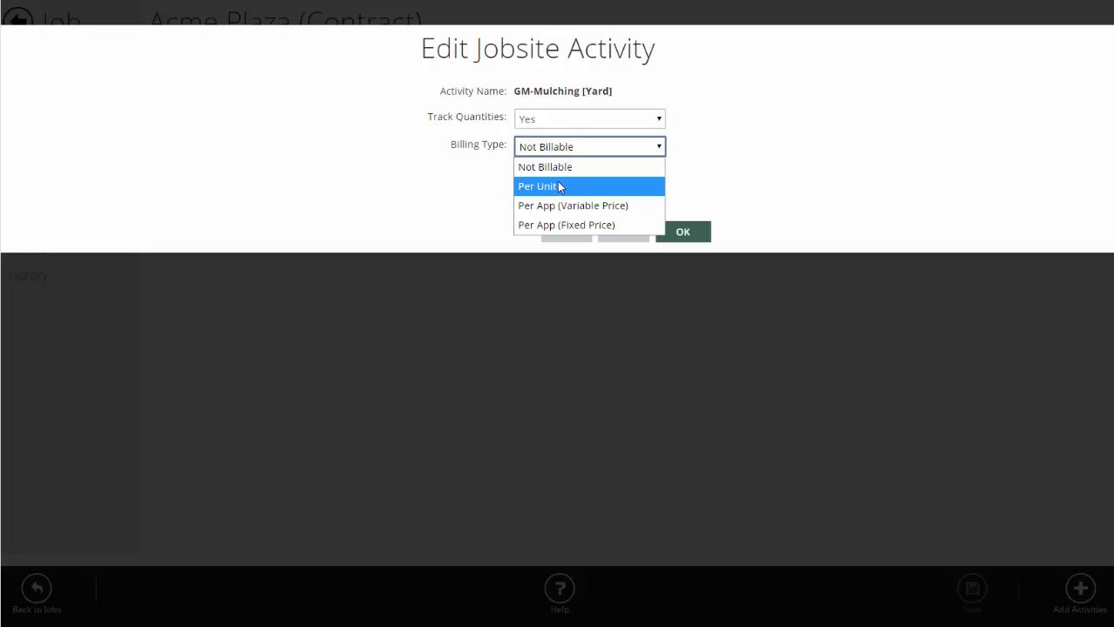
pyautogui.click(562, 148)
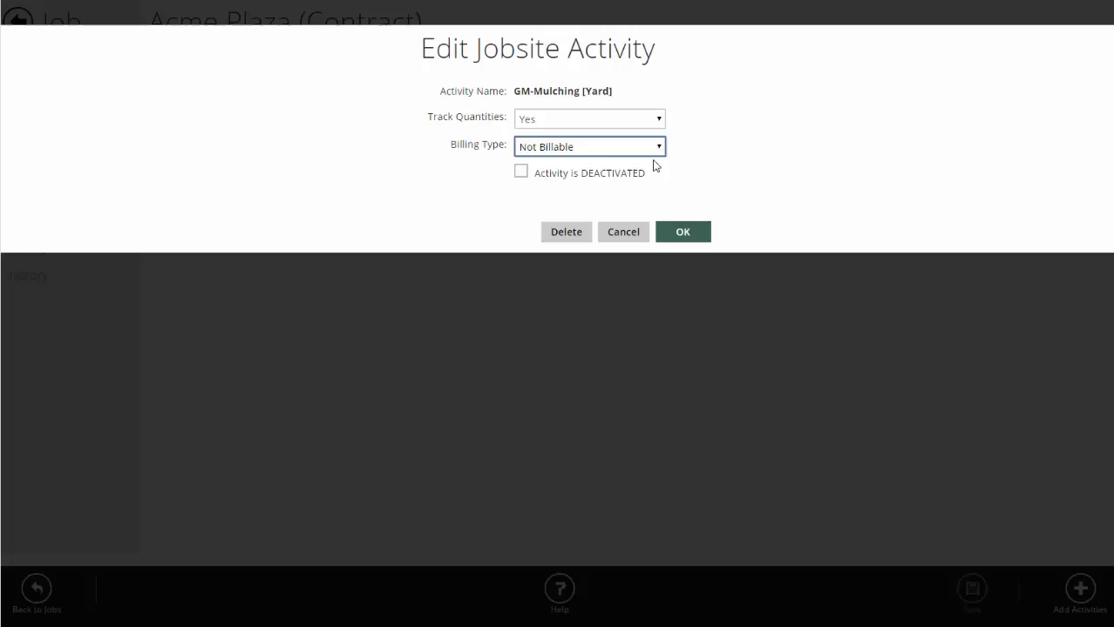
pyautogui.click(676, 233)
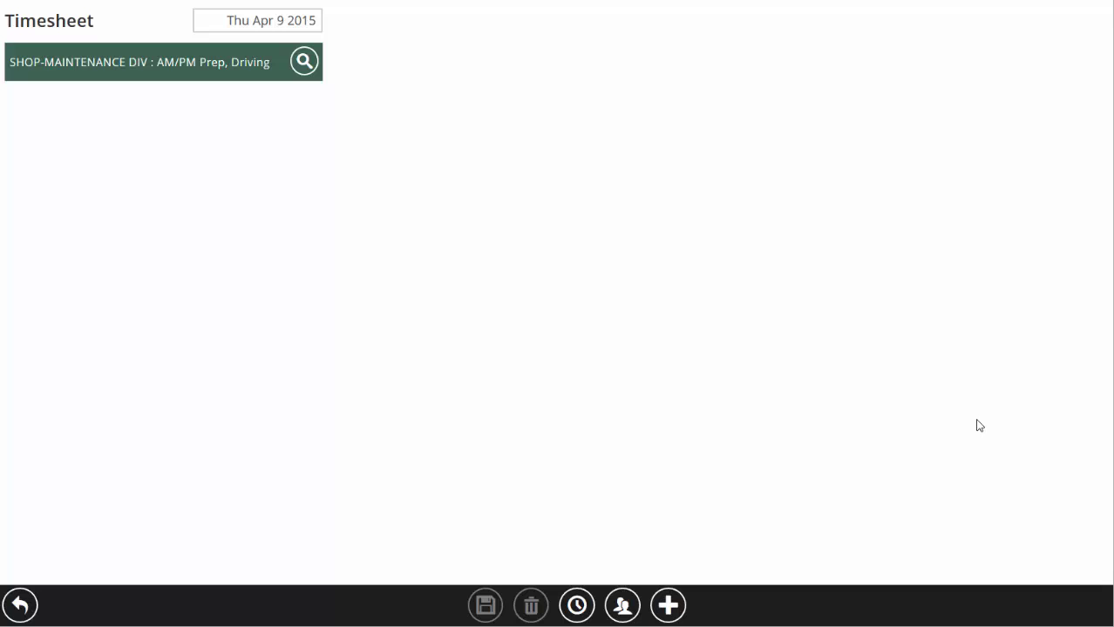
# Step: In the crew timesheet, start a new entry for the Acme Plaza (Contract) job with the preselected employees clocked in
pyautogui.click(668, 604)
pyautogui.click(549, 179)
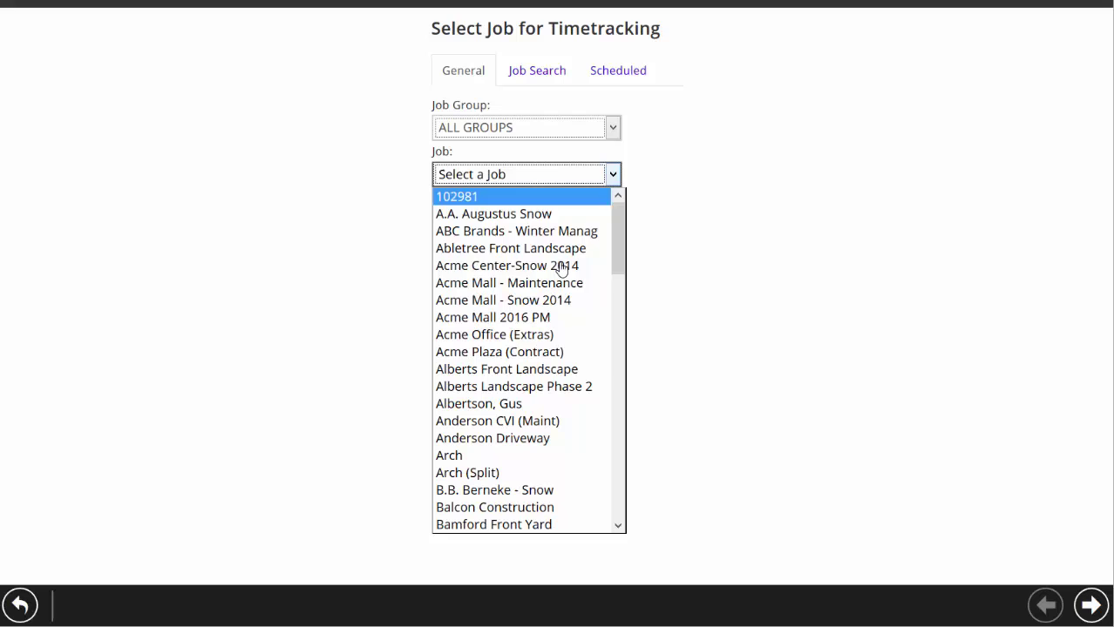
pyautogui.click(528, 352)
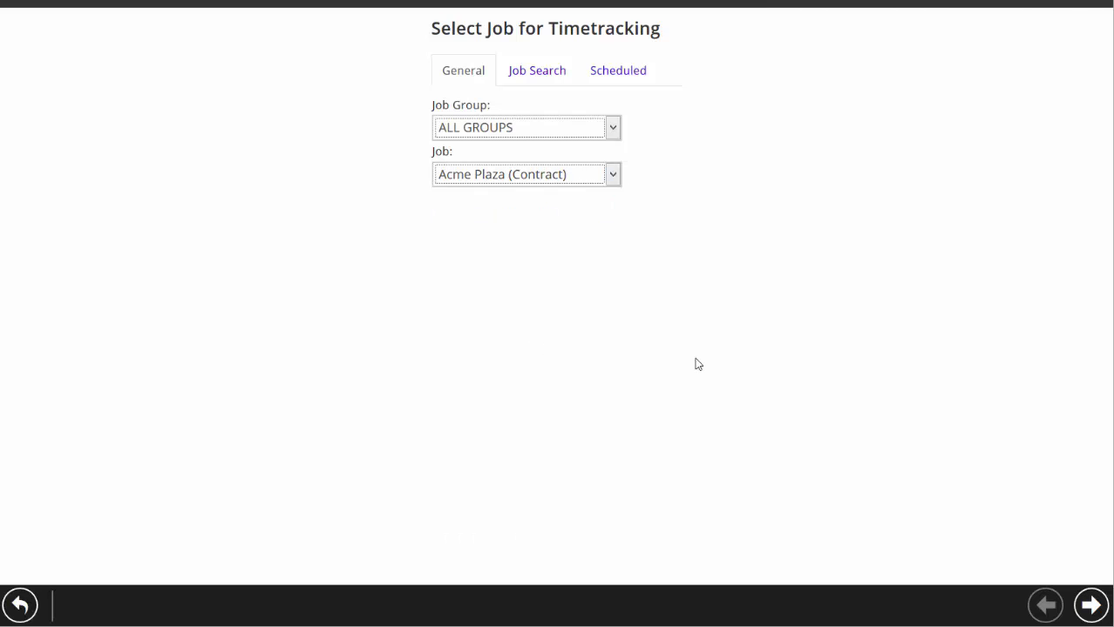
pyautogui.click(1091, 606)
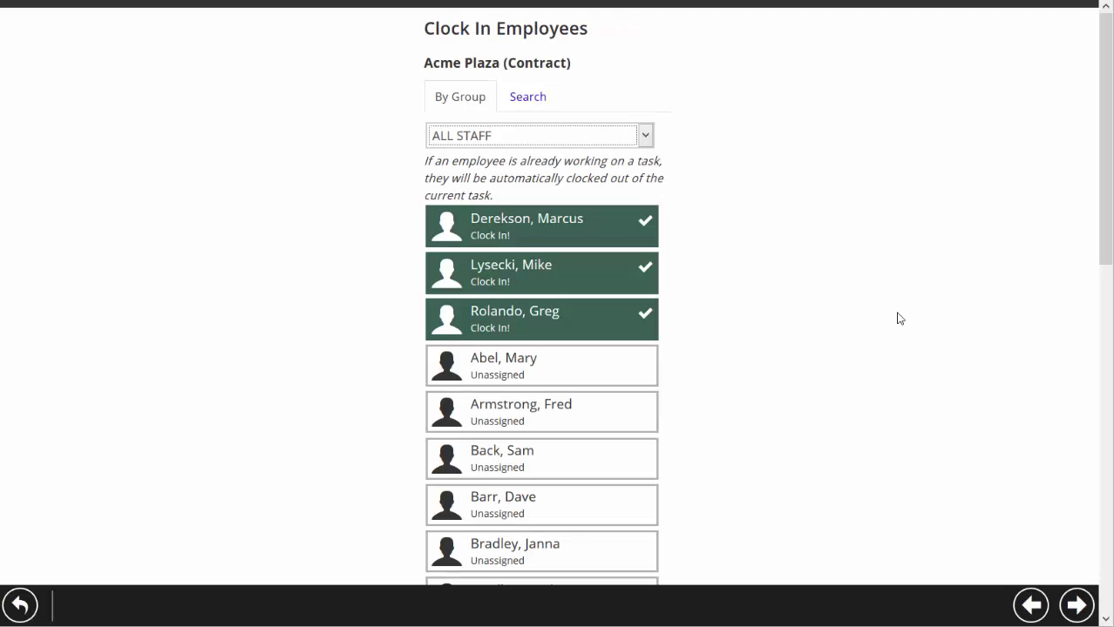
pyautogui.click(1076, 606)
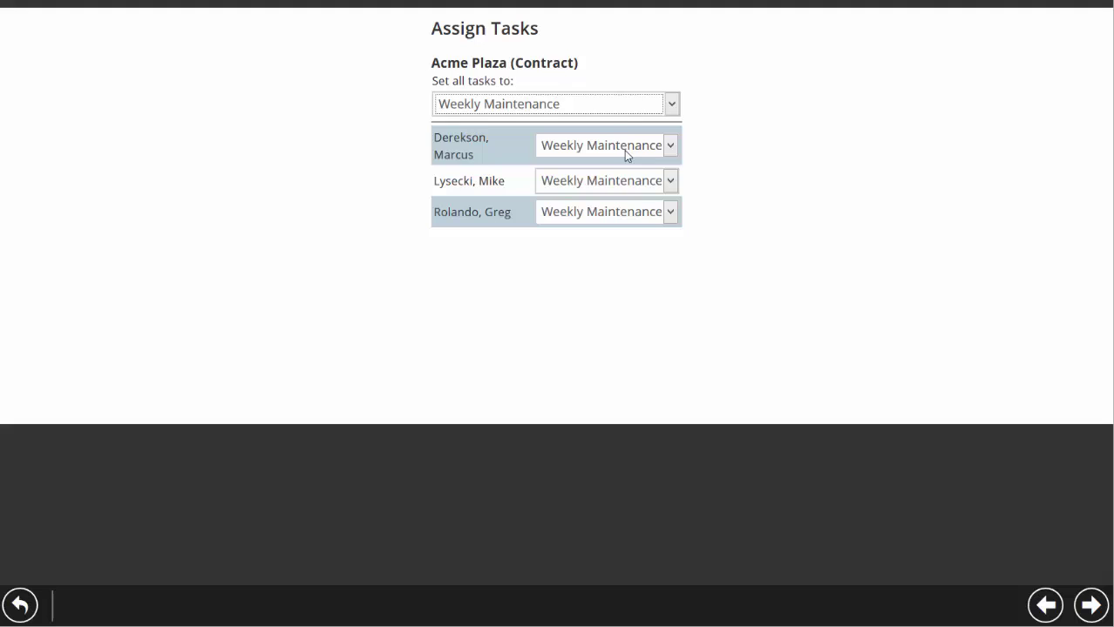
# Step: Assign Bed Maintenance to all crew members, accept the date and time, and expand the new timesheet entry
pyautogui.click(572, 107)
pyautogui.click(561, 146)
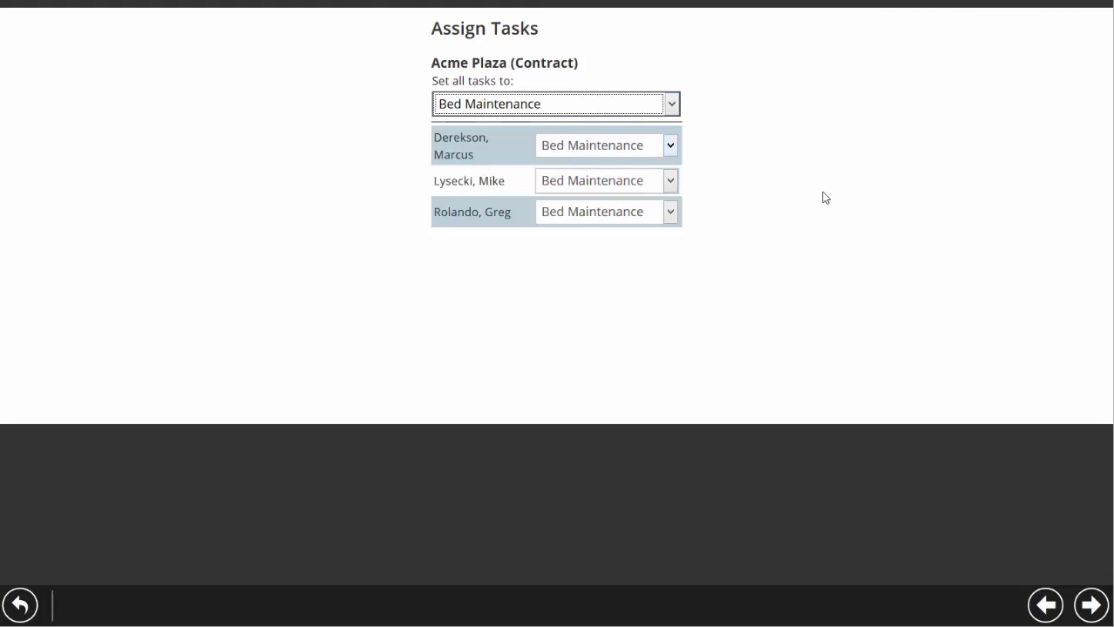
pyautogui.click(1090, 607)
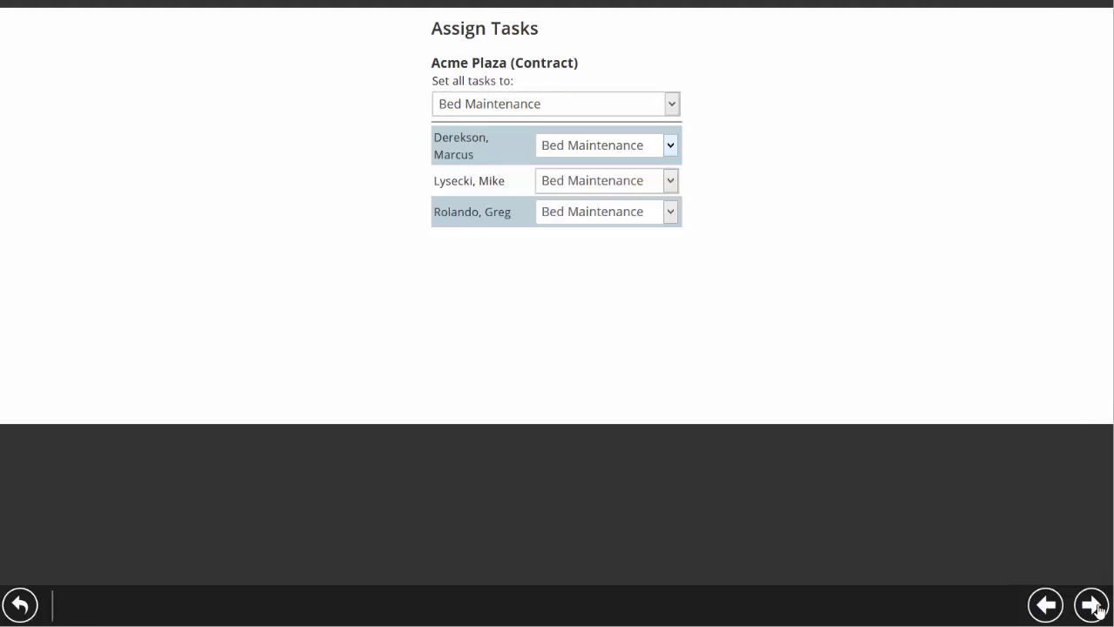
pyautogui.click(1090, 606)
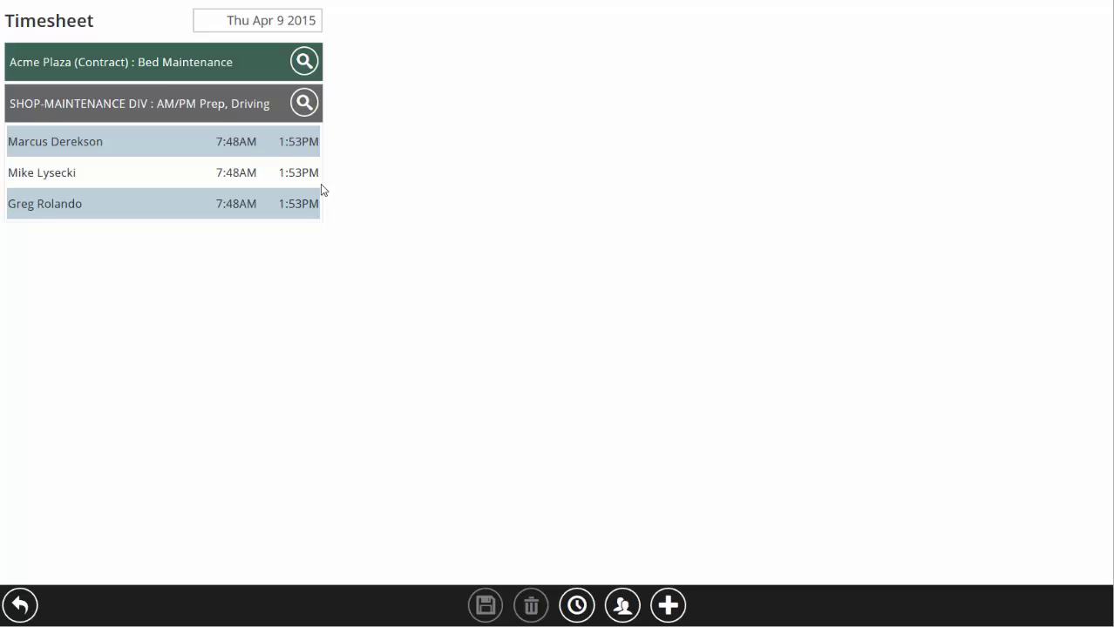
pyautogui.click(217, 76)
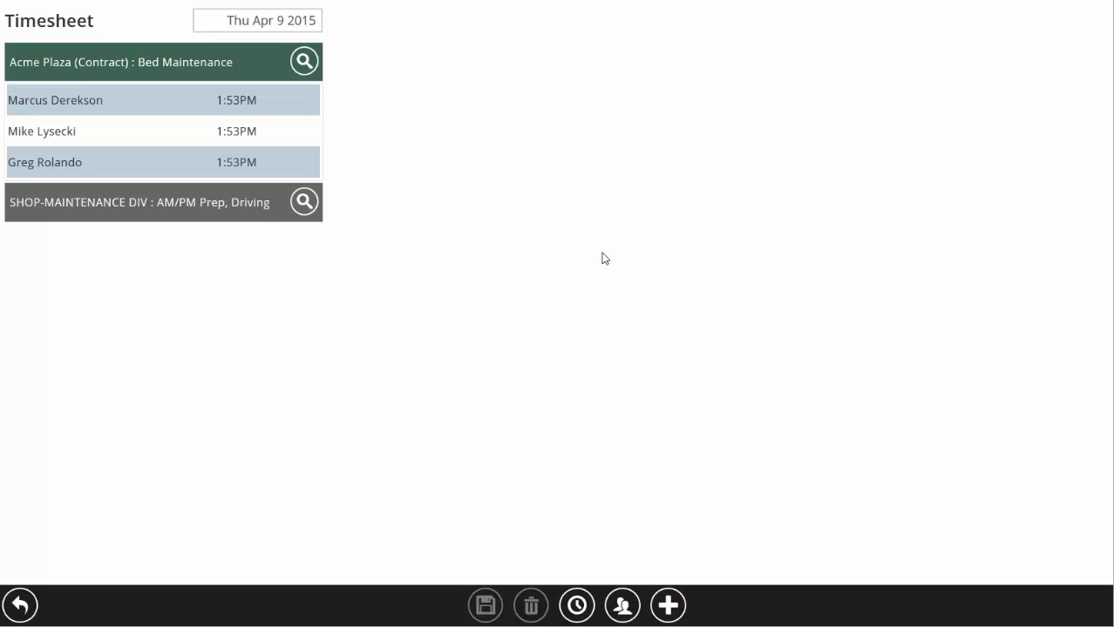
# Step: Clock the crew into Weekly Maintenance at Acme Office (Extras), acknowledging the task note and accepting the automatic start time
pyautogui.click(668, 606)
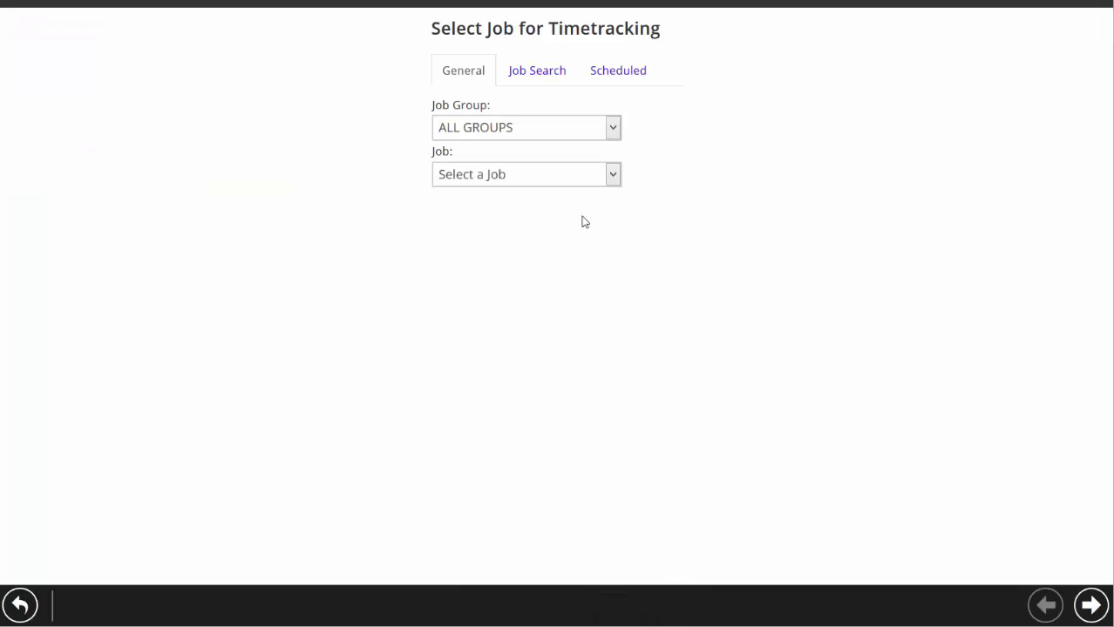
pyautogui.click(540, 180)
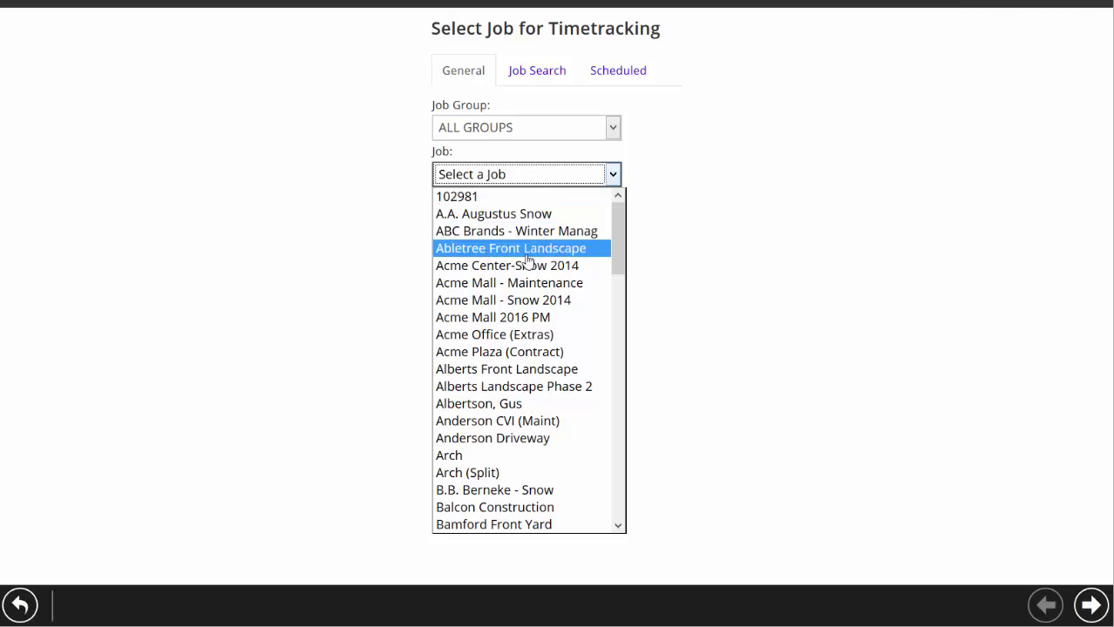
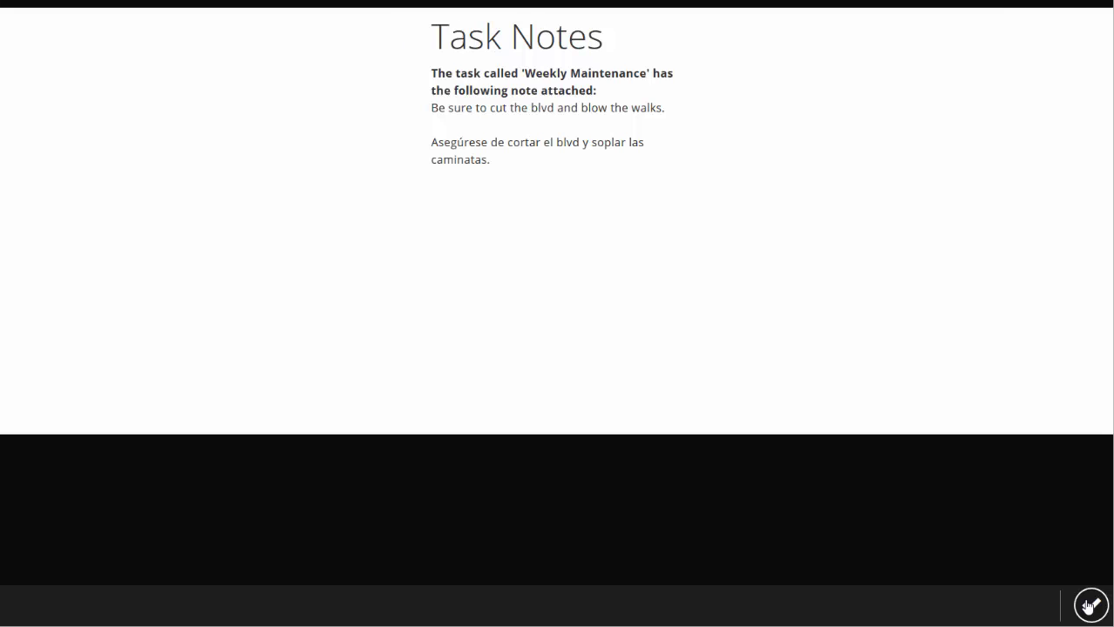
pyautogui.click(1090, 605)
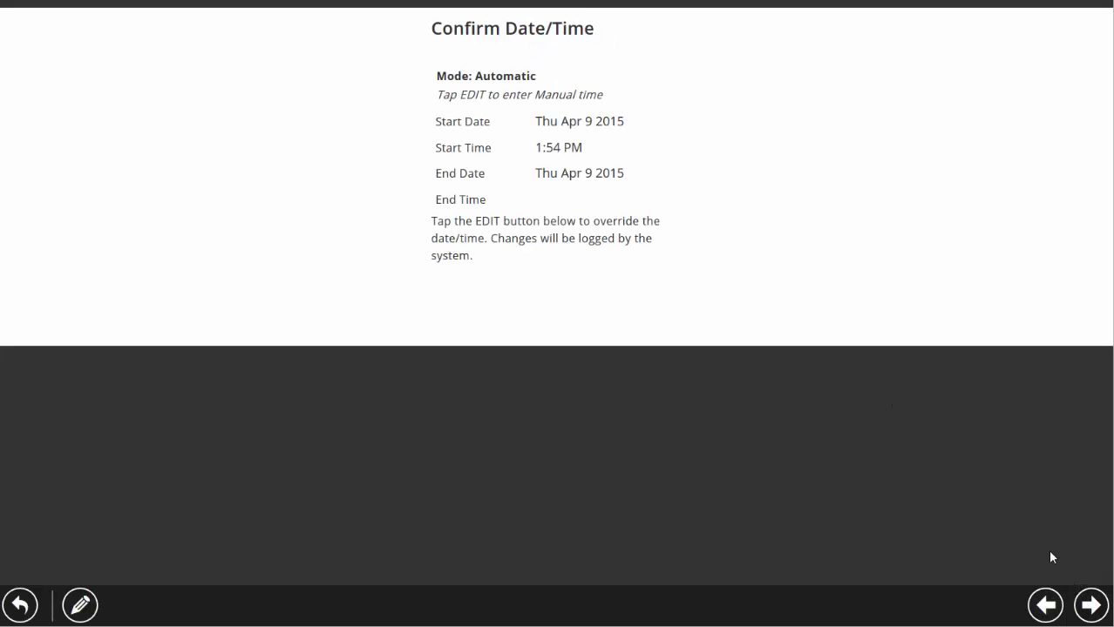
pyautogui.click(1091, 605)
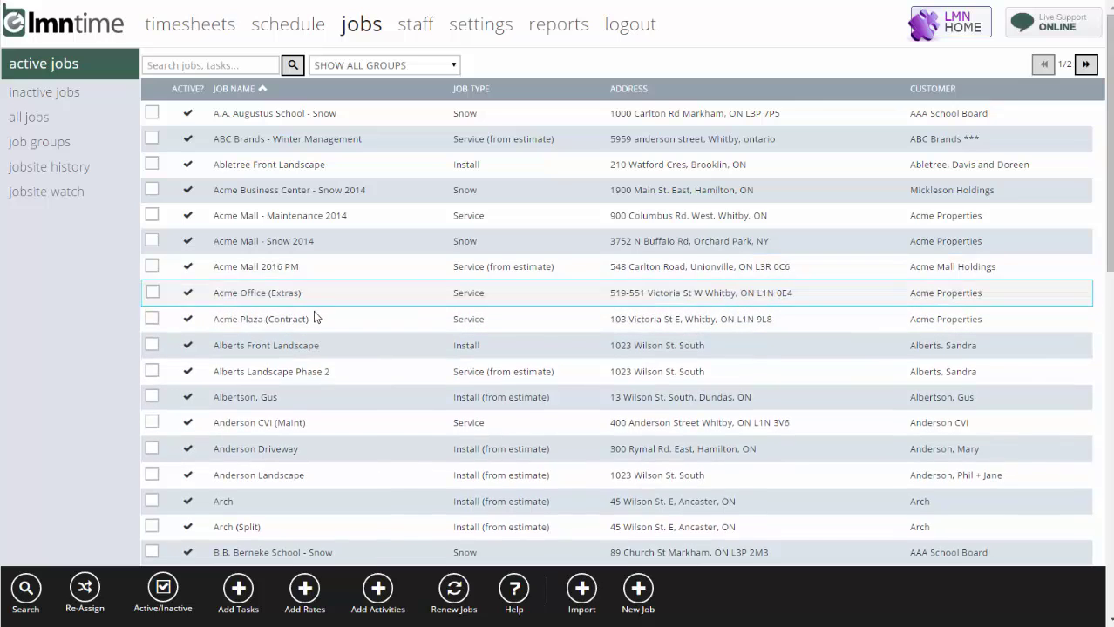
# Step: In the office jobs list, examine Acme Plaza (Contract)'s Bed Maintenance task settings without changing them, plus the job's activities
pyautogui.click(314, 318)
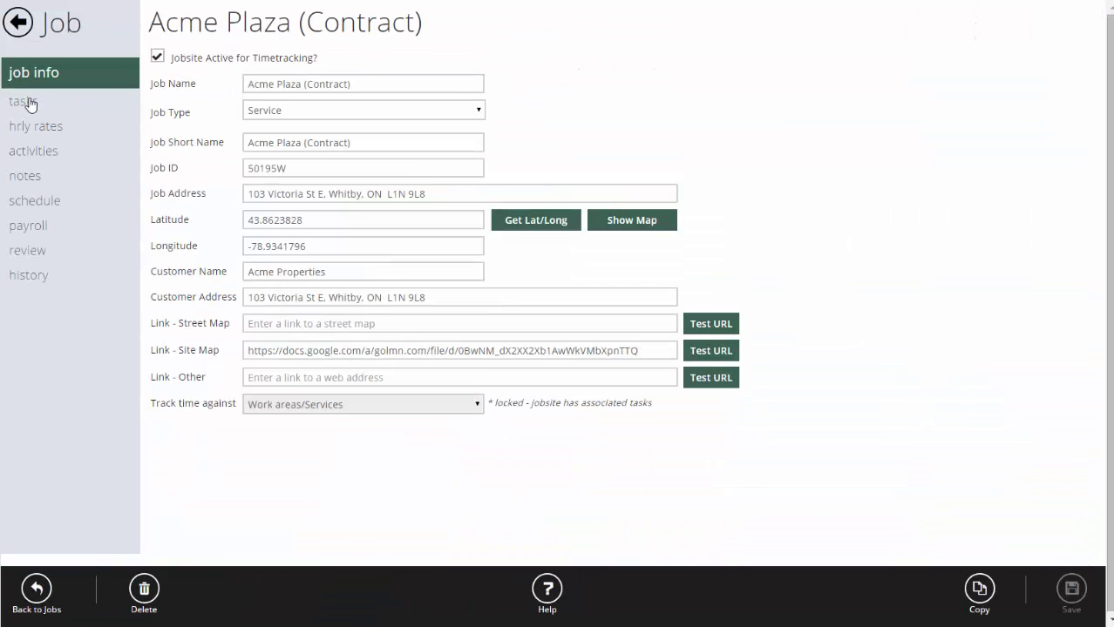
pyautogui.click(29, 107)
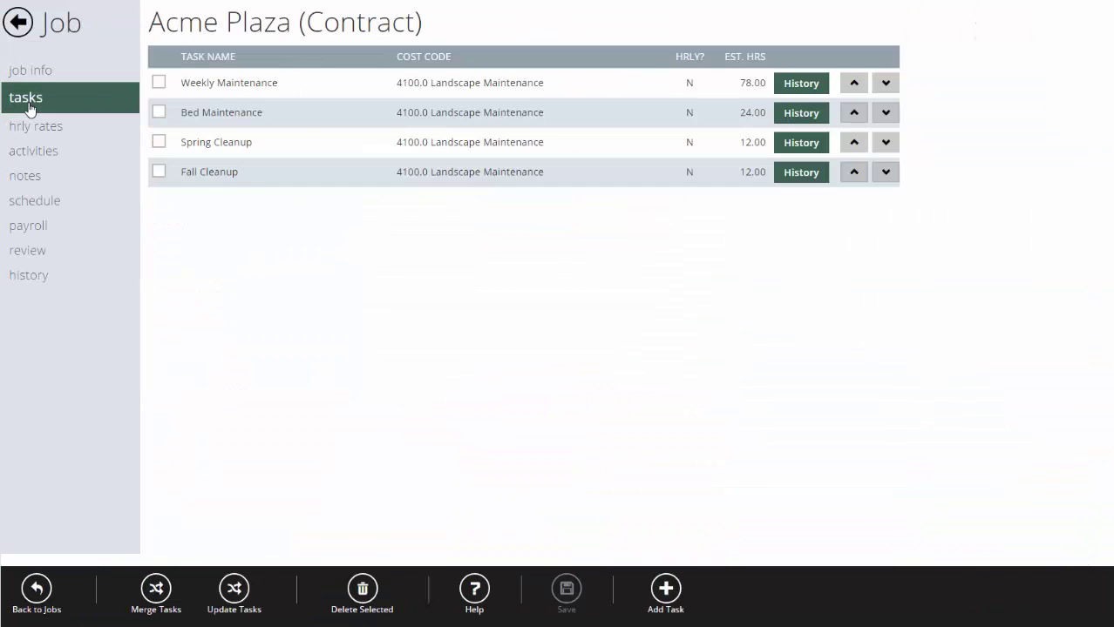
pyautogui.click(306, 127)
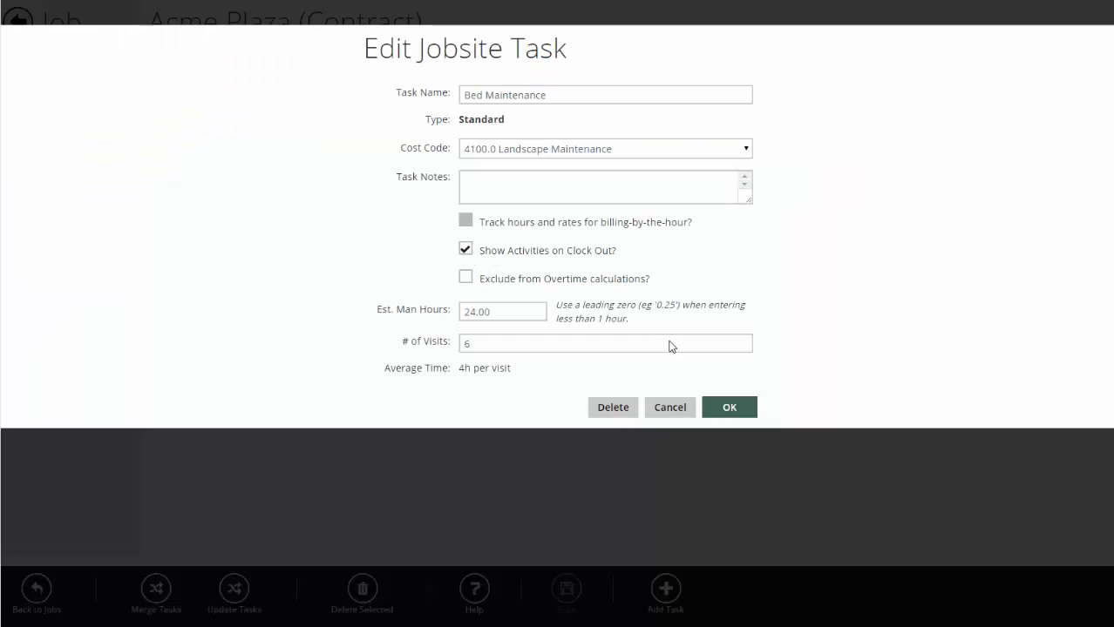
pyautogui.click(670, 408)
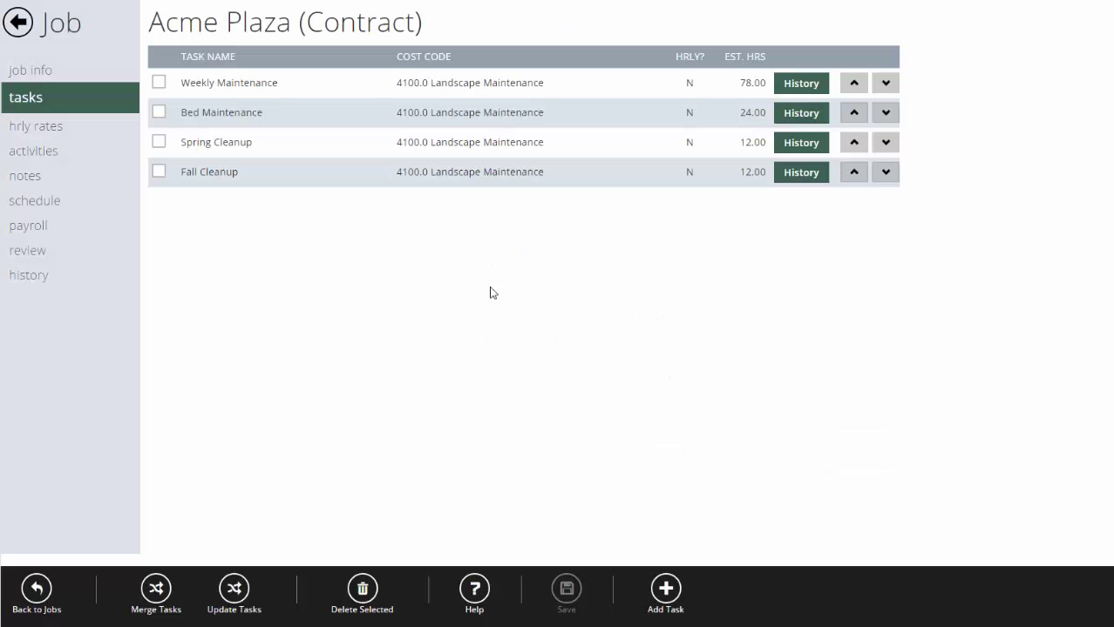
pyautogui.click(33, 151)
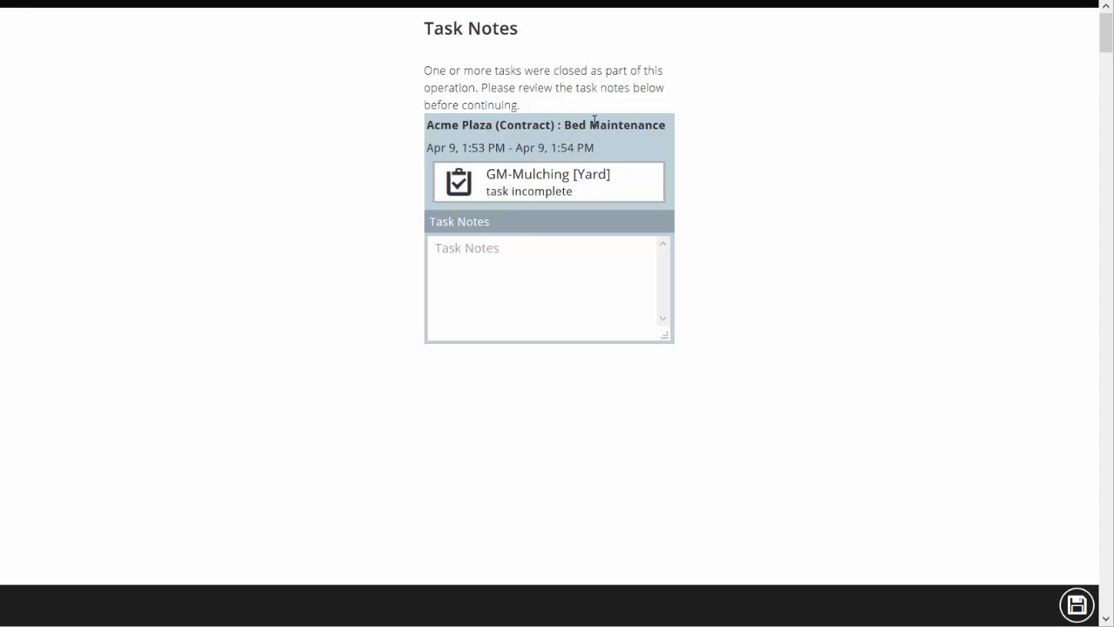
# Step: Mark GM-Mulching [Yard] complete with quantity 12, add the task note "Finished installing all mulch", and save
pyautogui.click(622, 191)
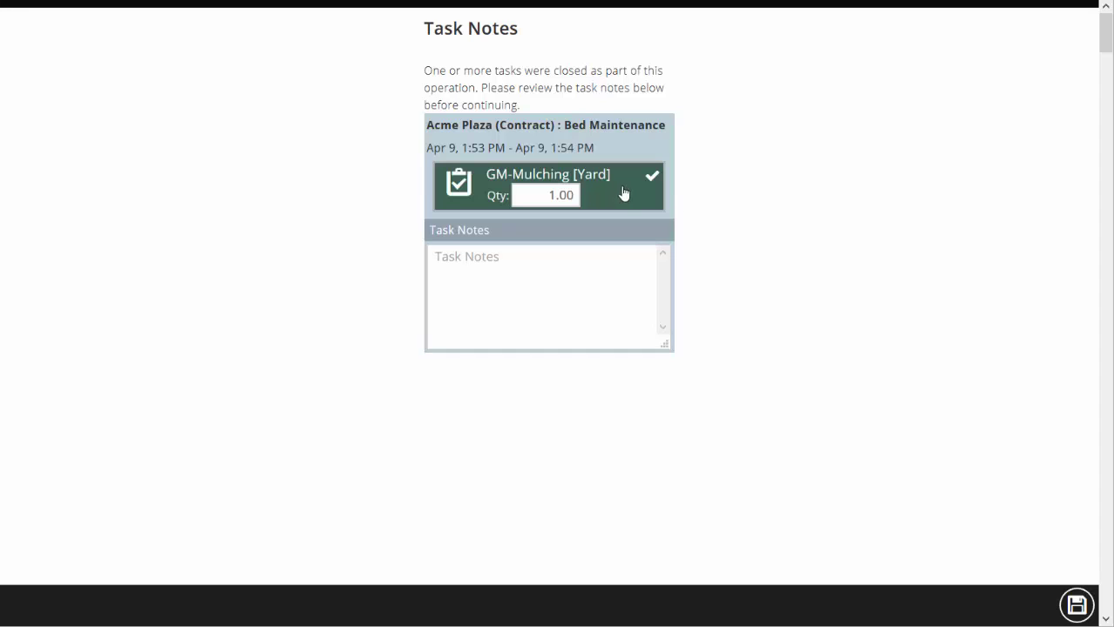
pyautogui.click(541, 198)
pyautogui.write('12')
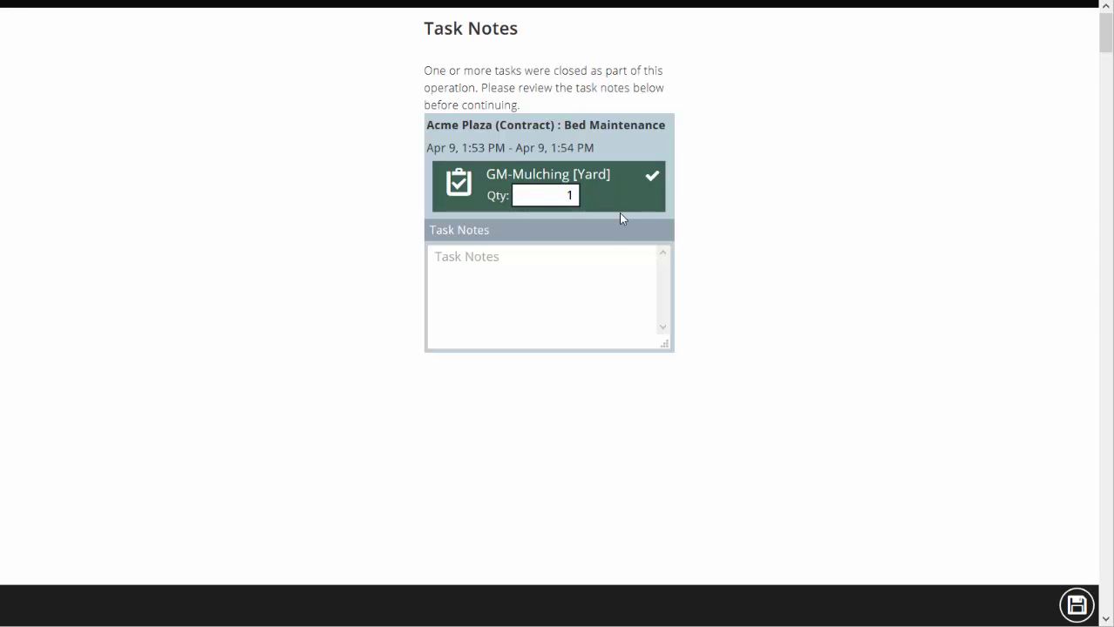
pyautogui.click(597, 264)
pyautogui.write('Finishe')
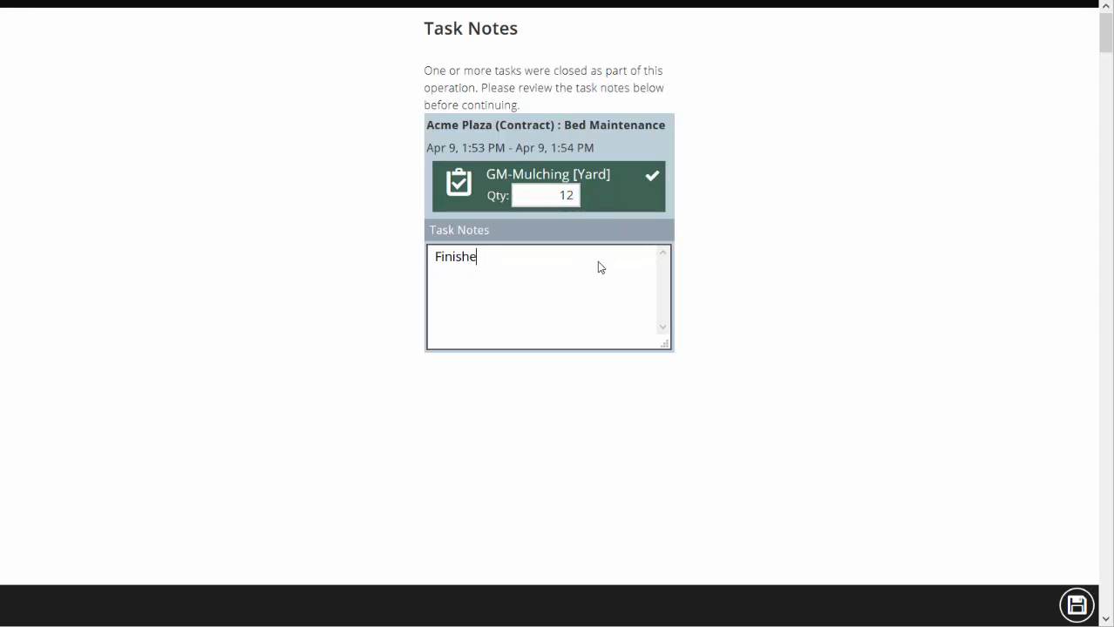
pyautogui.write('d installing all mulch')
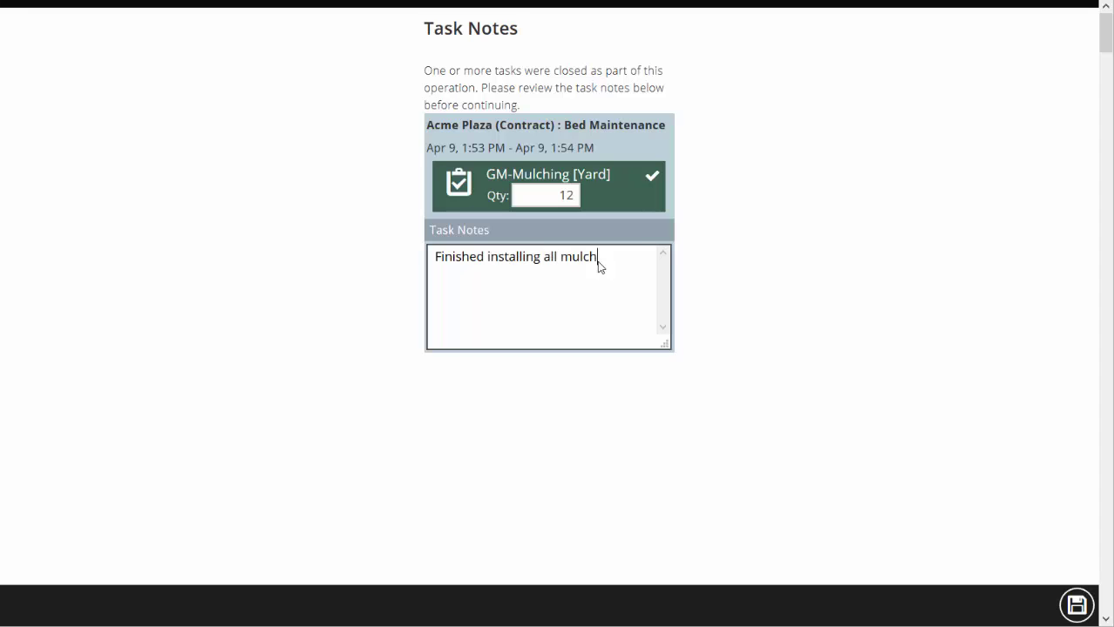
pyautogui.click(1076, 605)
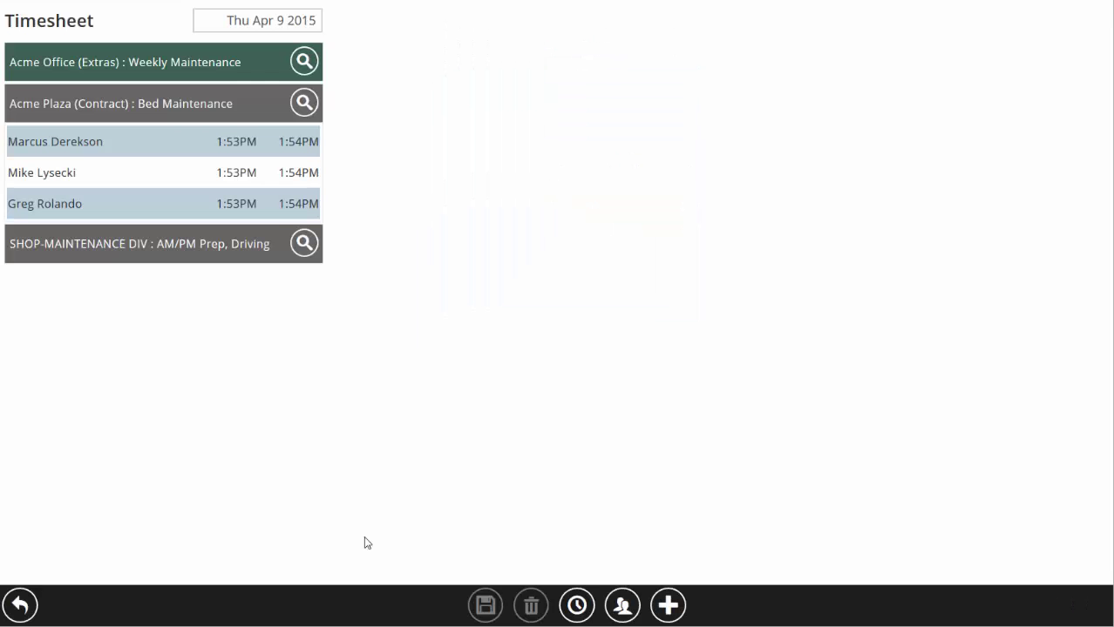